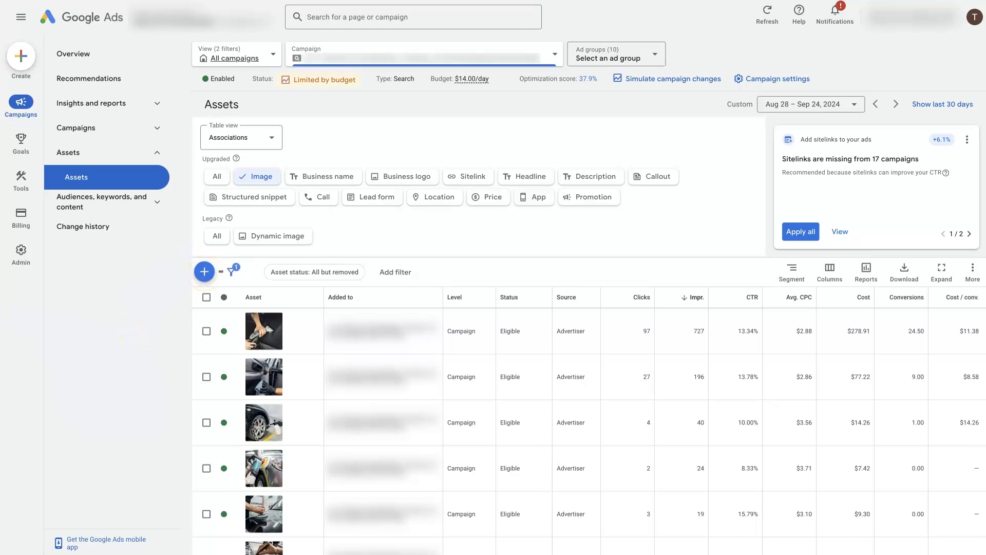
# Open the Add image form from the campaign's Image-filtered Assets page.
pyautogui.click(204, 272)
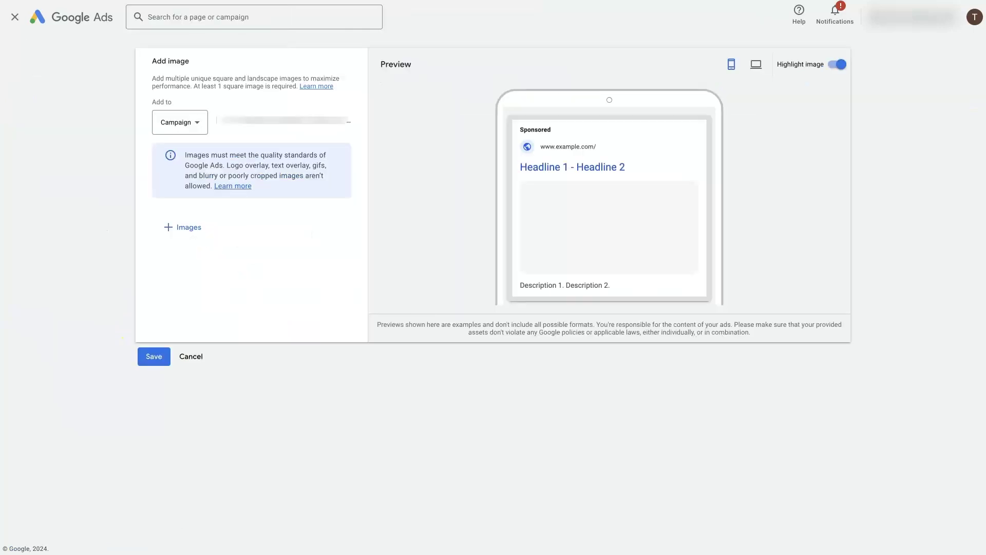
# Add the dark car-door polishing image from the asset library in 1:1 and 1.91:1 crops (2/20).
pyautogui.click(181, 230)
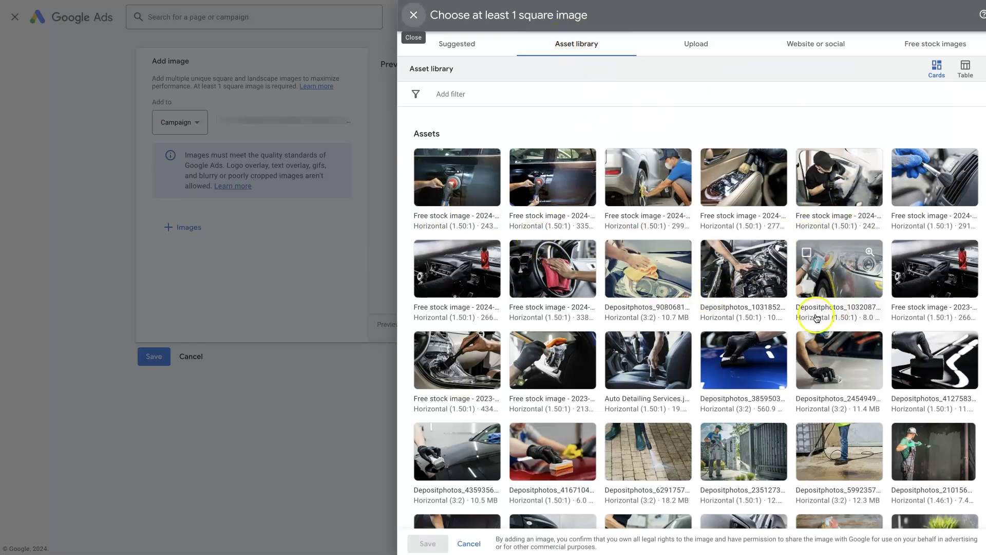
pyautogui.scroll(-1, 817, 318)
pyautogui.scroll(1, 817, 318)
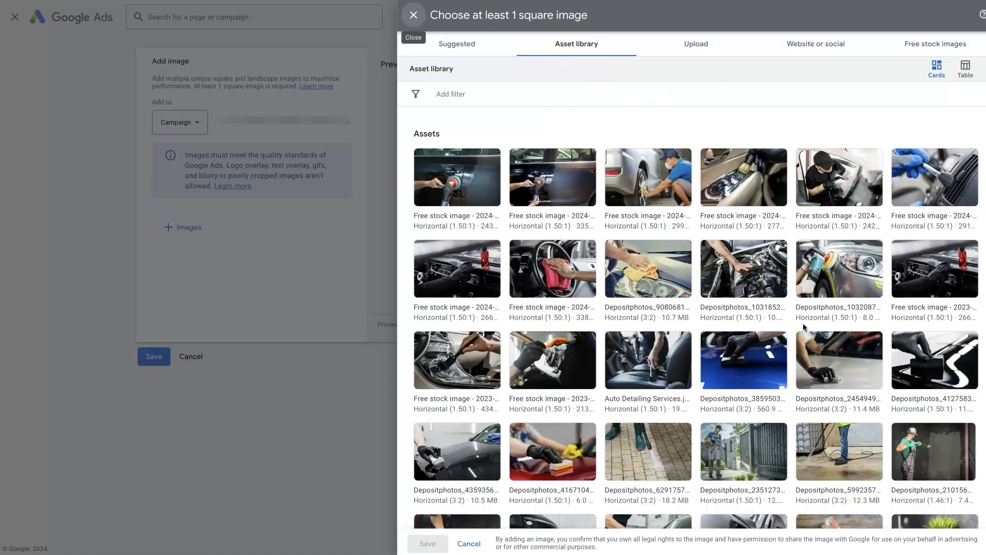
pyautogui.click(521, 164)
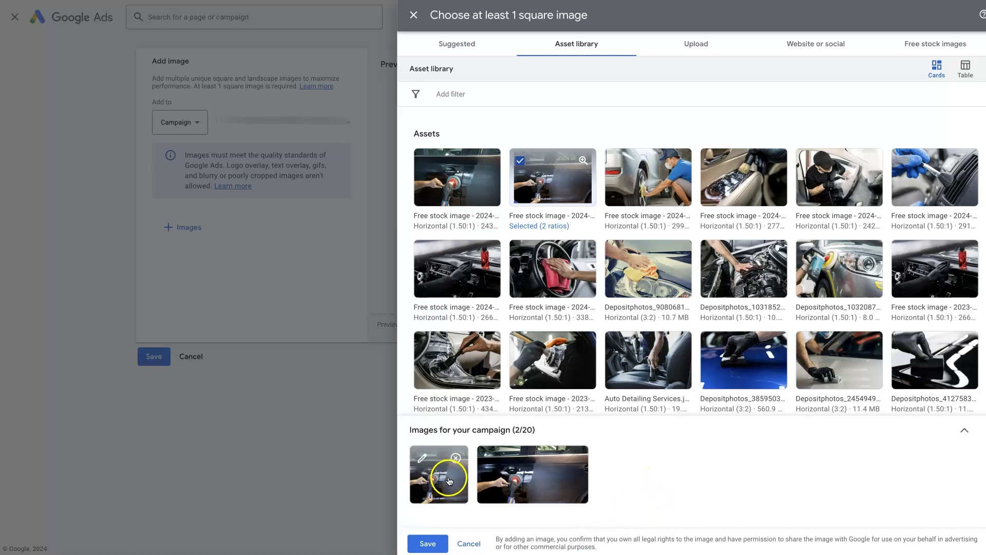
pyautogui.moveTo(518, 481)
pyautogui.moveTo(410, 430); pyautogui.dragTo(510, 430)
pyautogui.click(511, 431)
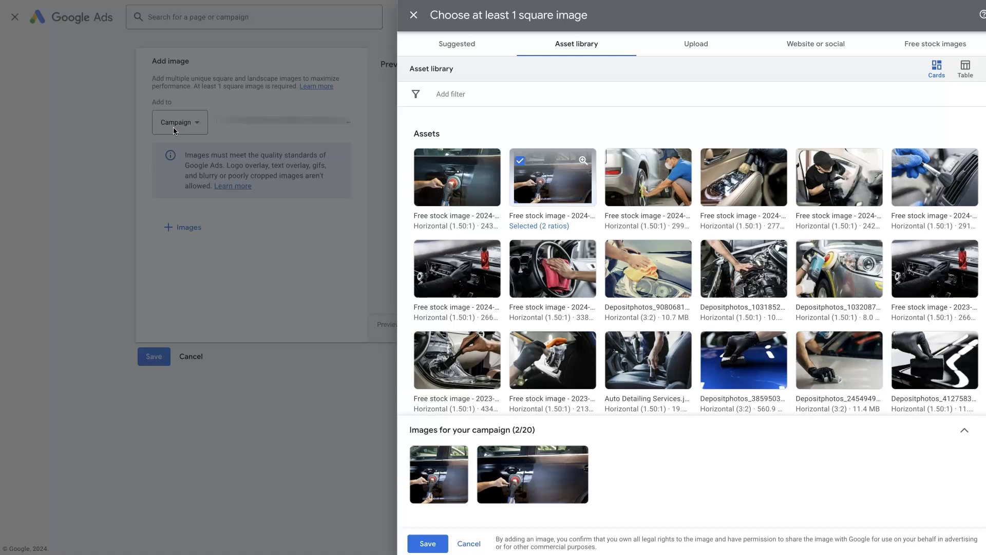
pyautogui.moveTo(710, 268)
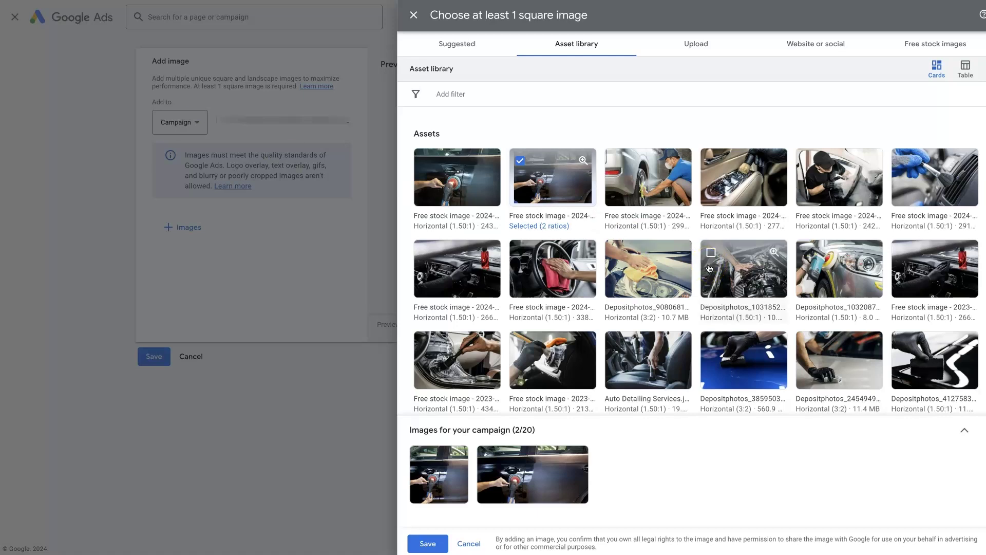
pyautogui.moveTo(731, 170)
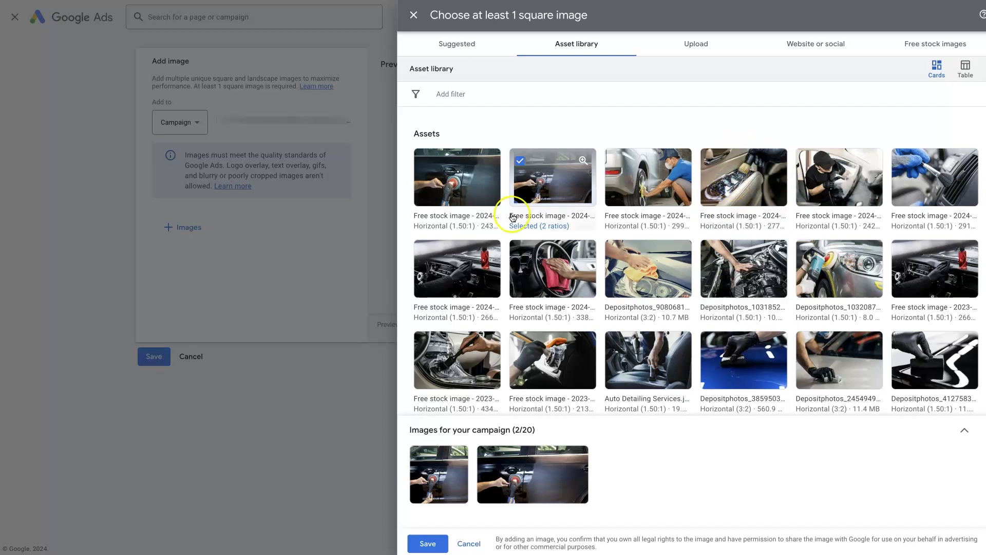
pyautogui.moveTo(547, 473)
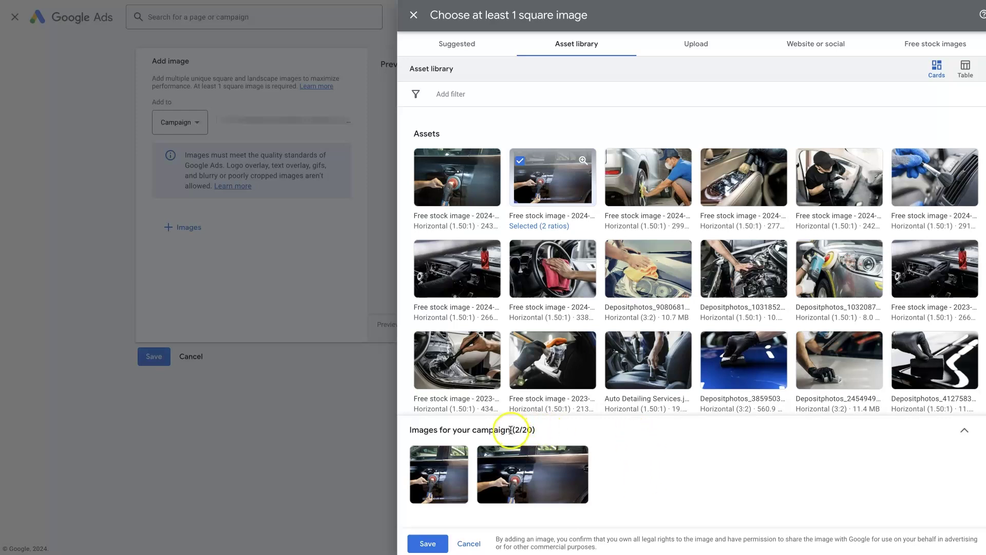
pyautogui.moveTo(510, 431); pyautogui.dragTo(474, 431)
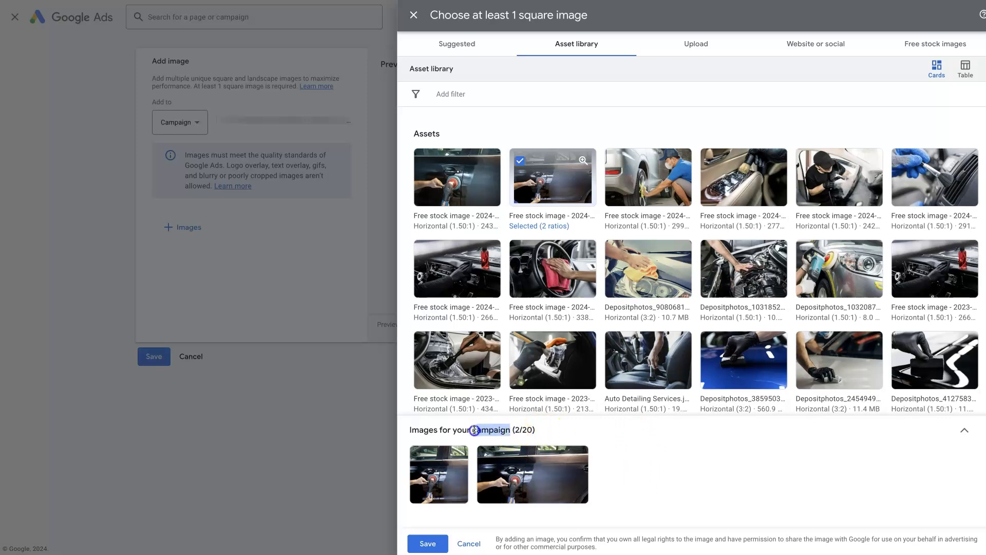
pyautogui.click(512, 432)
pyautogui.moveTo(551, 489)
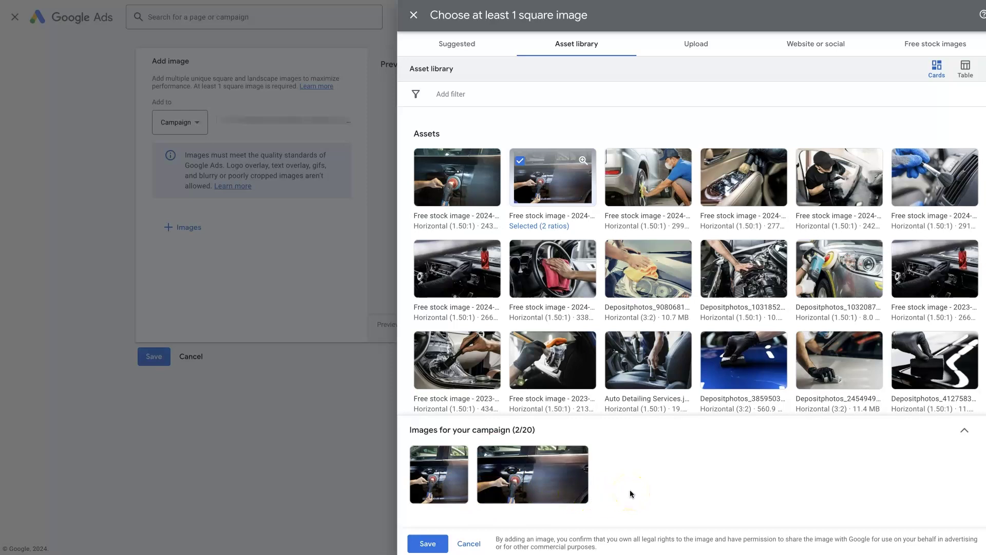
# Shift the polishing image's square crop left, reposition the 1.91:1 crop, and apply both ratios.
pyautogui.click(452, 478)
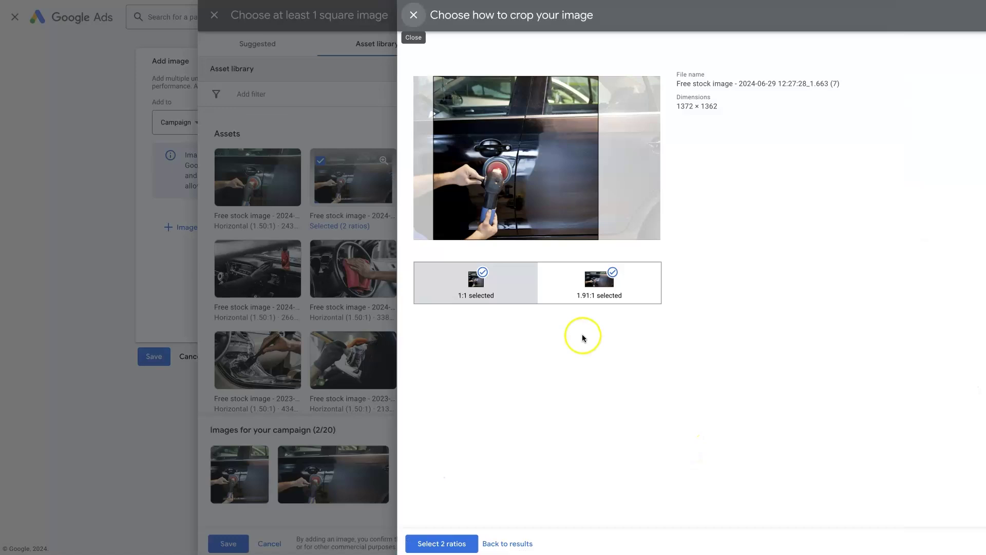
pyautogui.moveTo(492, 169); pyautogui.dragTo(469, 181)
pyautogui.click(585, 286)
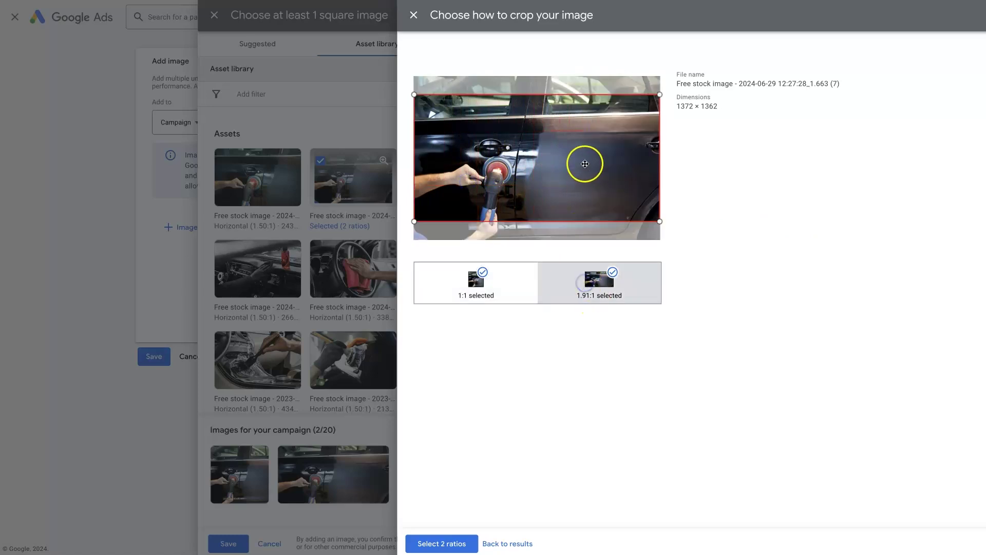
pyautogui.moveTo(584, 161)
pyautogui.mouseDown()
pyautogui.moveTo(586, 183)
pyautogui.moveTo(581, 168)
pyautogui.mouseUp()
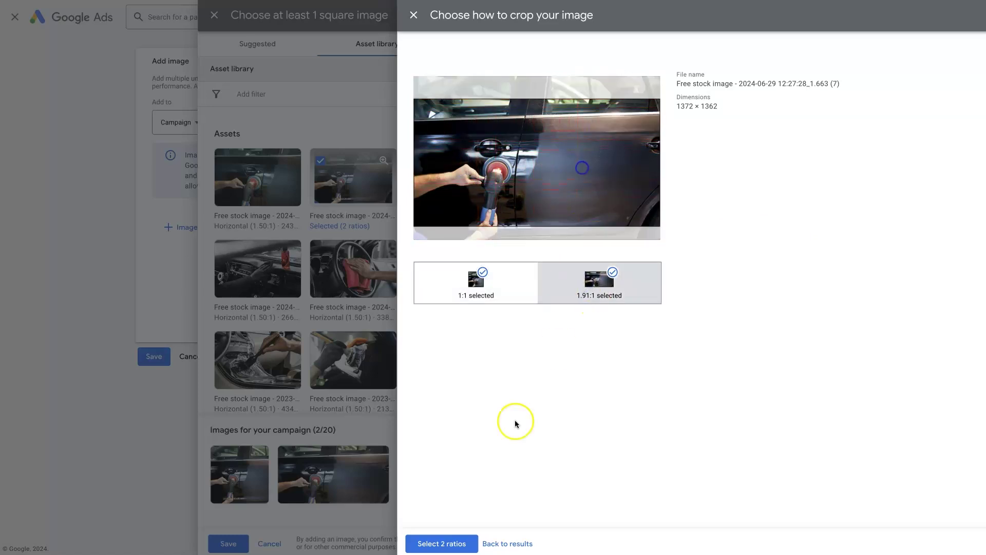
pyautogui.click(458, 542)
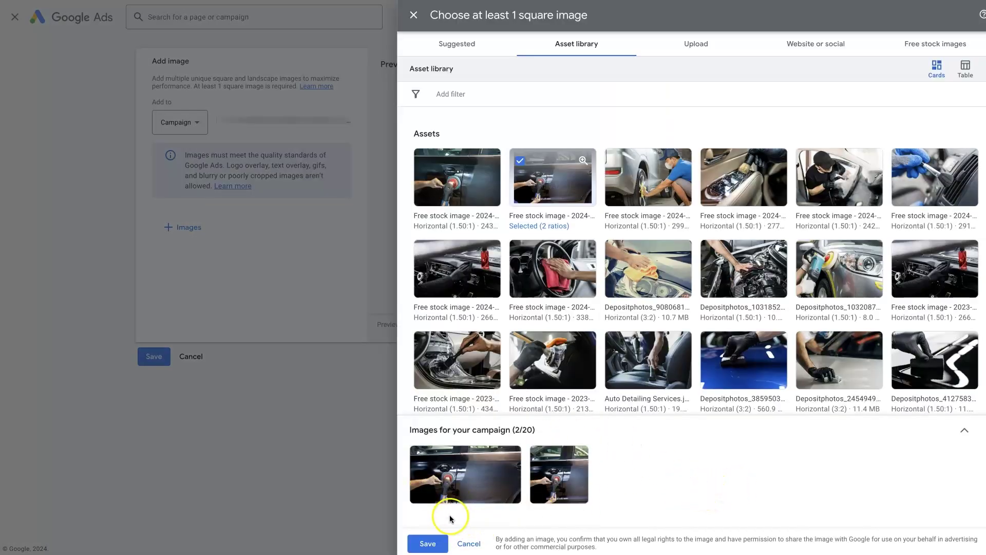
# Look through the Upload and Website or social image sources, ending on Free stock images.
pyautogui.moveTo(445, 473)
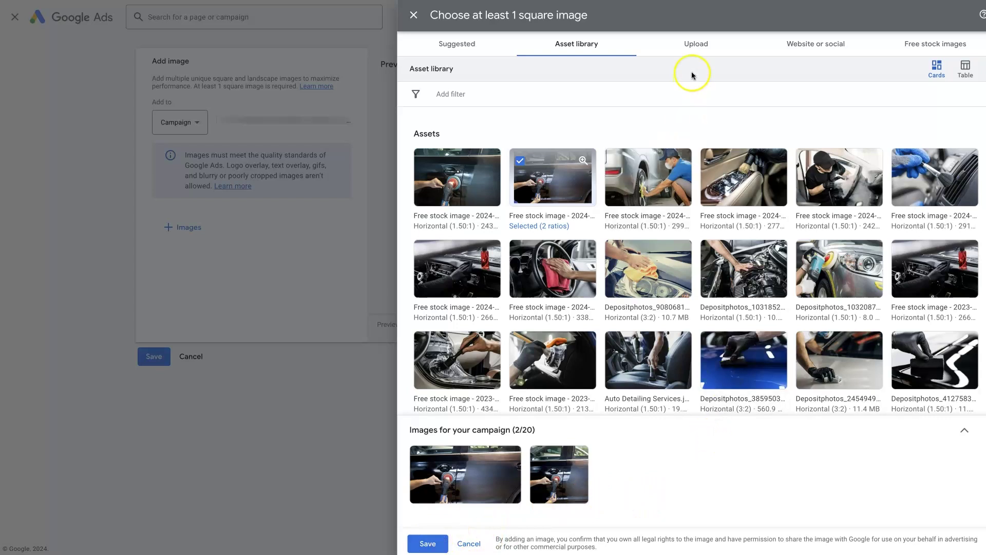
pyautogui.click(697, 47)
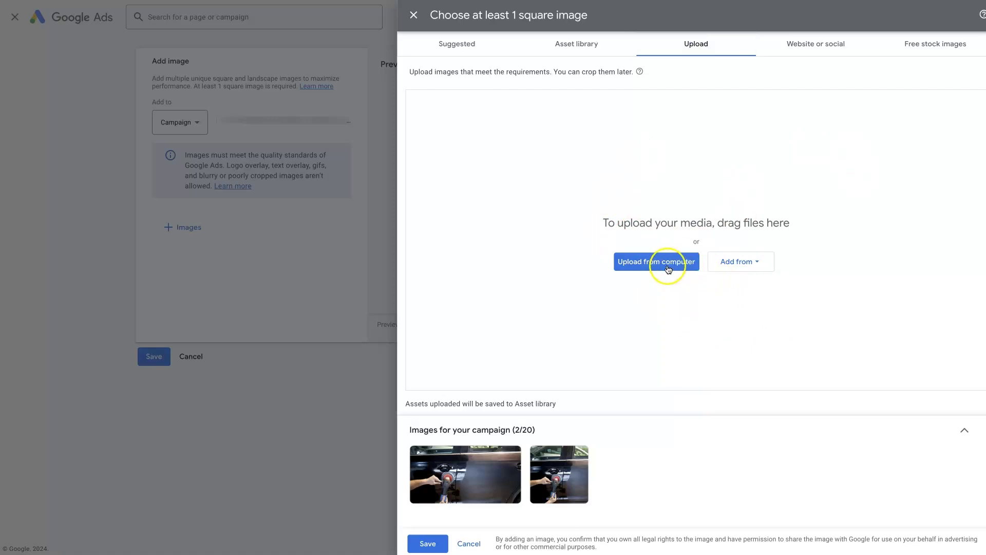
pyautogui.click(820, 51)
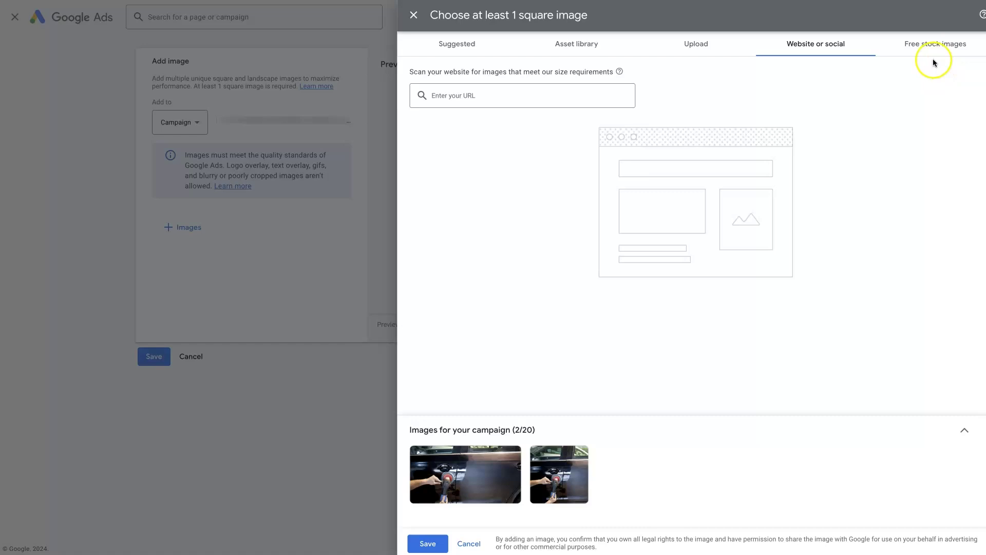
pyautogui.click(927, 44)
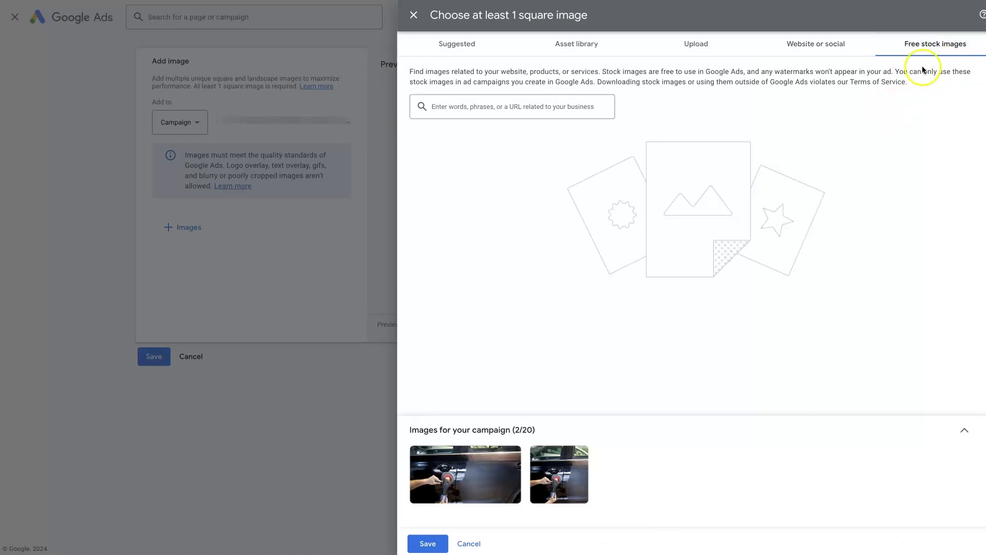
# Search free stock images for 'auto' and pick the blue car polishing photo.
pyautogui.click(523, 104)
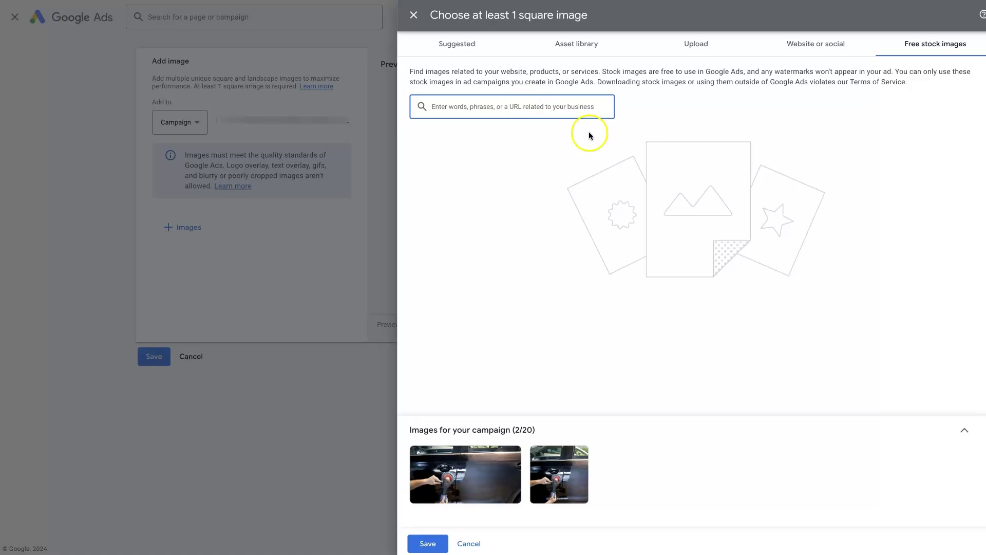
pyautogui.click(499, 106)
pyautogui.write('auto detailing')
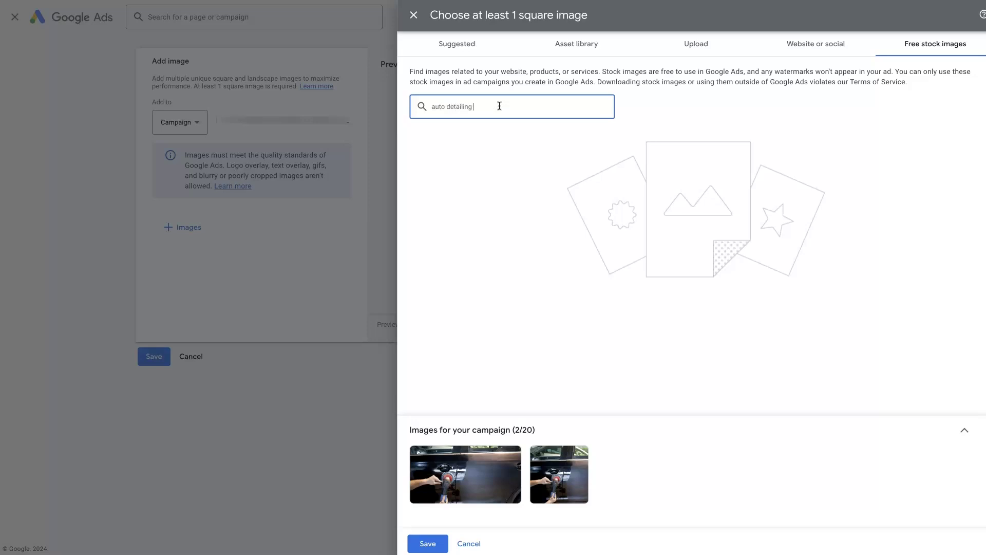
pyautogui.press('Return')
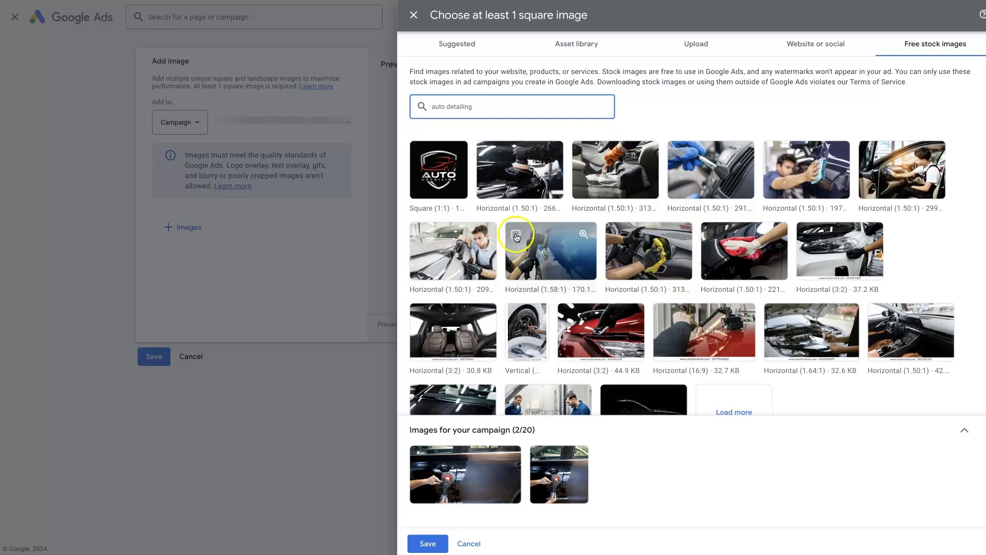
pyautogui.click(567, 284)
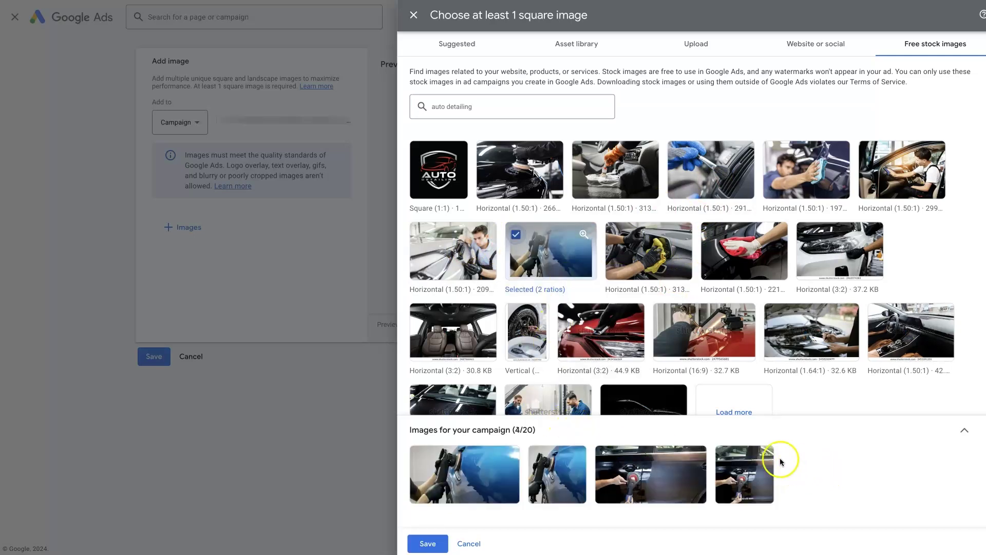
# Adjust the blue-car photo's 1:1 and 1.91:1 crops and confirm both, reaching 4/20 images.
pyautogui.click(481, 484)
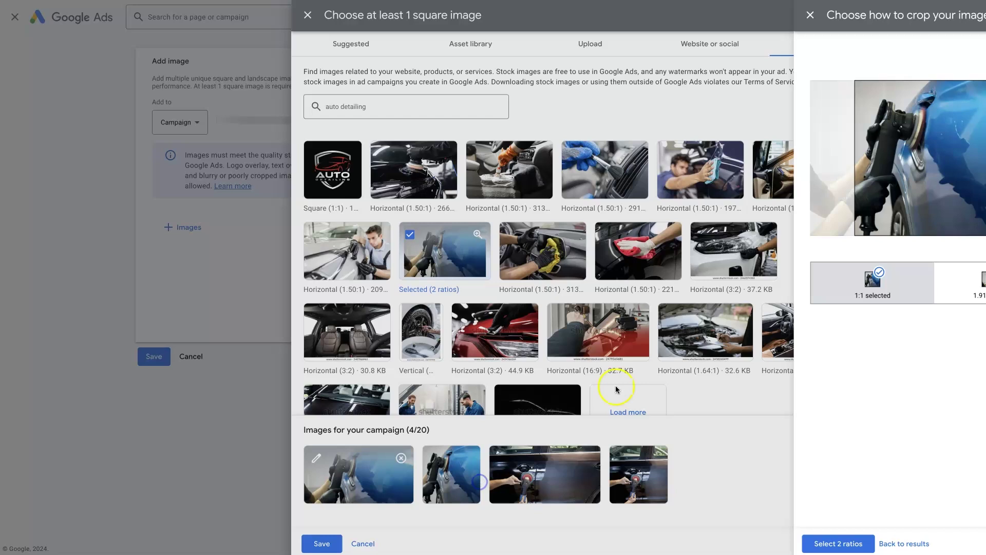
pyautogui.moveTo(553, 181)
pyautogui.mouseDown()
pyautogui.moveTo(535, 184)
pyautogui.moveTo(562, 177)
pyautogui.moveTo(558, 185)
pyautogui.mouseUp()
pyautogui.click(565, 280)
pyautogui.click(440, 543)
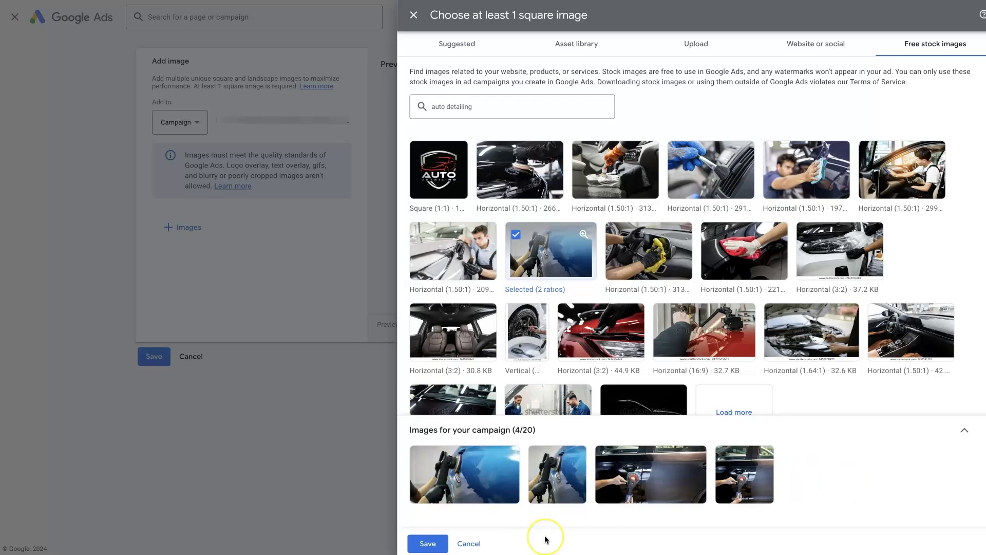
pyautogui.moveTo(651, 489)
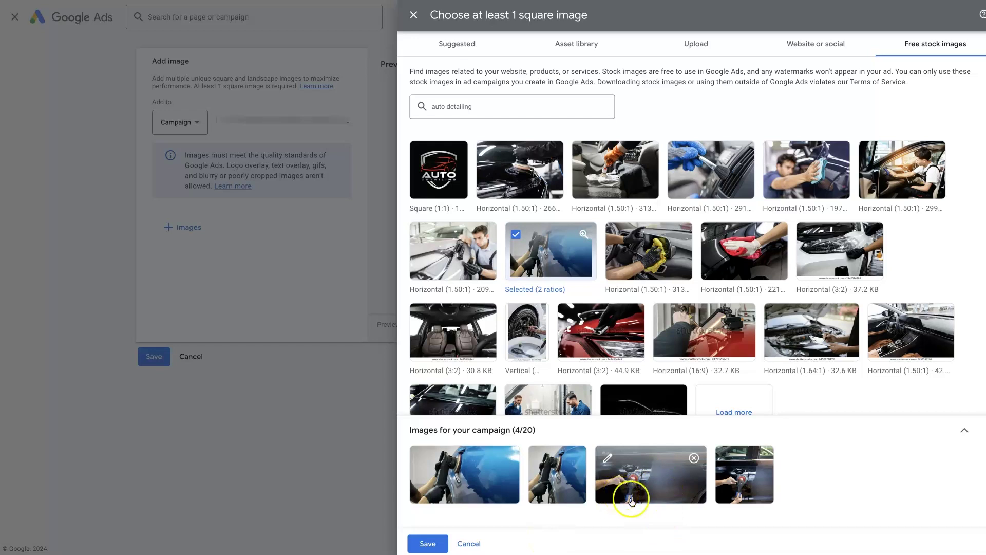
pyautogui.moveTo(738, 493)
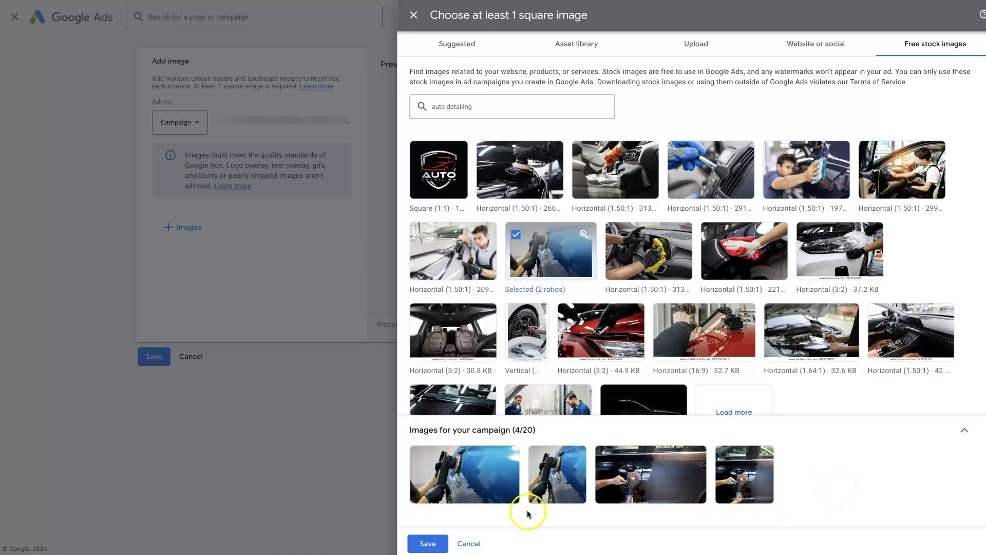
# Keep the four images, leave Add to set to Campaign, and save them.
pyautogui.click(430, 543)
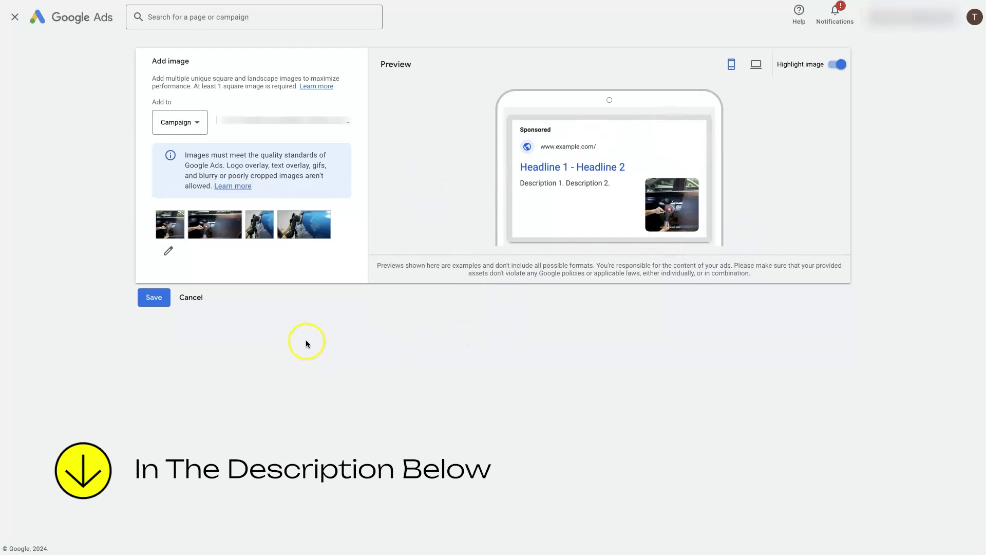
pyautogui.click(153, 299)
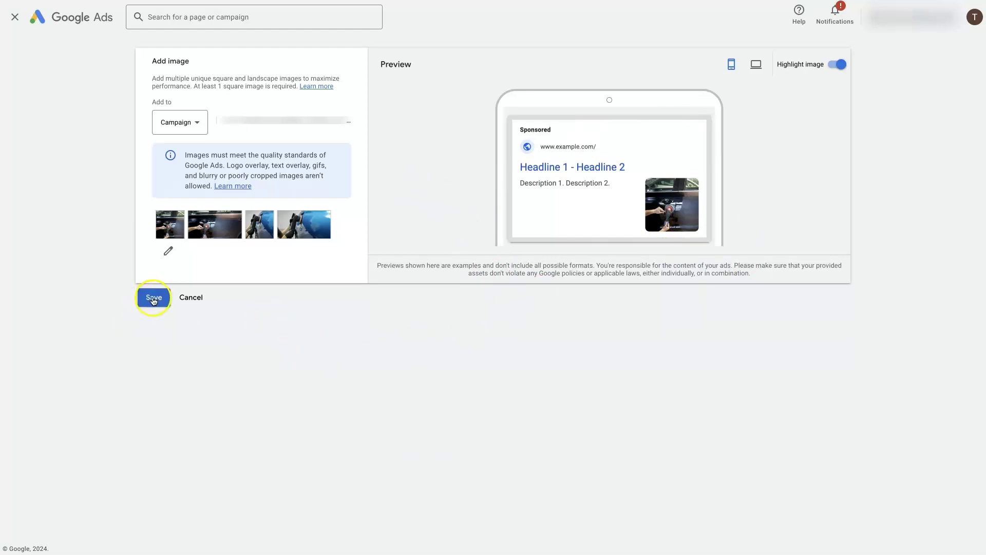
pyautogui.click(190, 127)
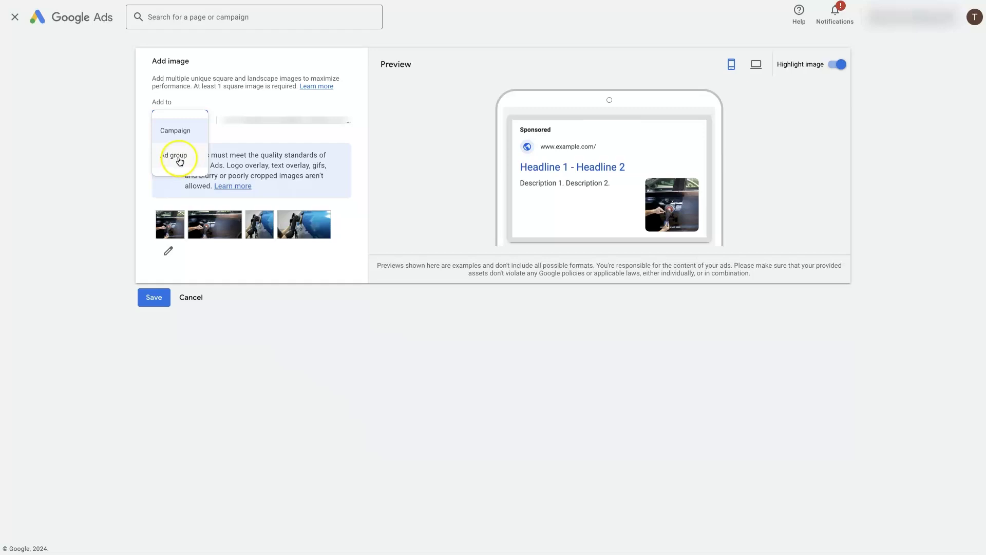
pyautogui.click(128, 123)
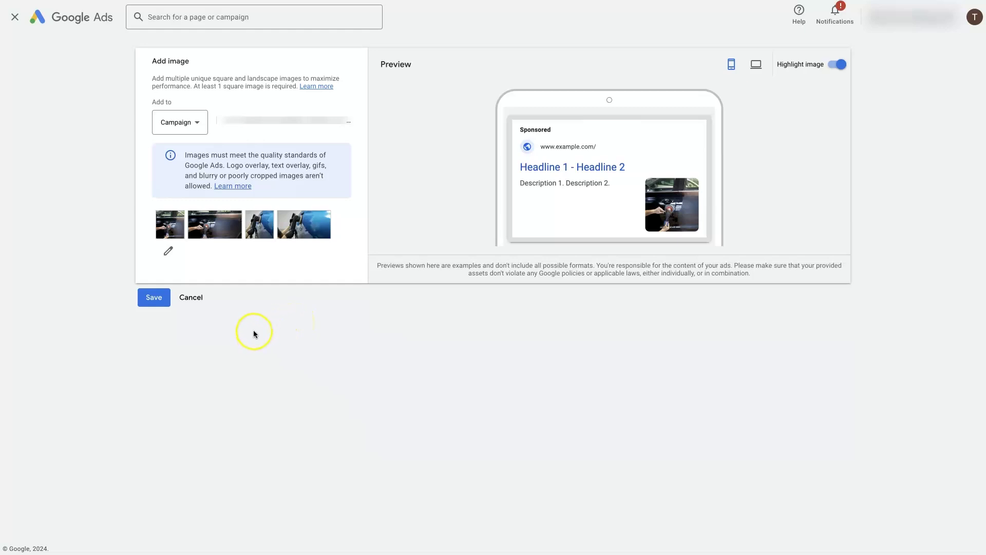
pyautogui.click(154, 298)
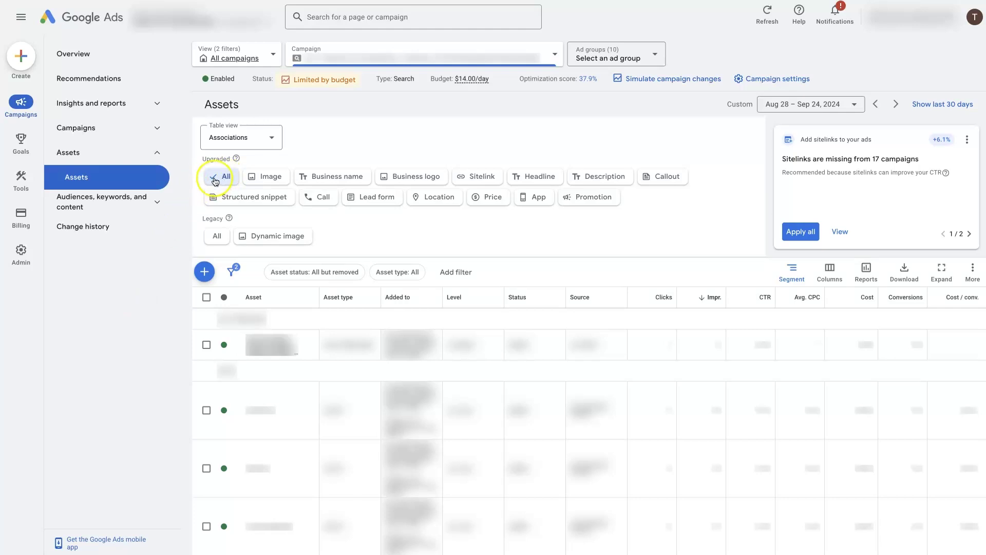
# Bring up the Create asset menu listing the asset types.
pyautogui.click(205, 272)
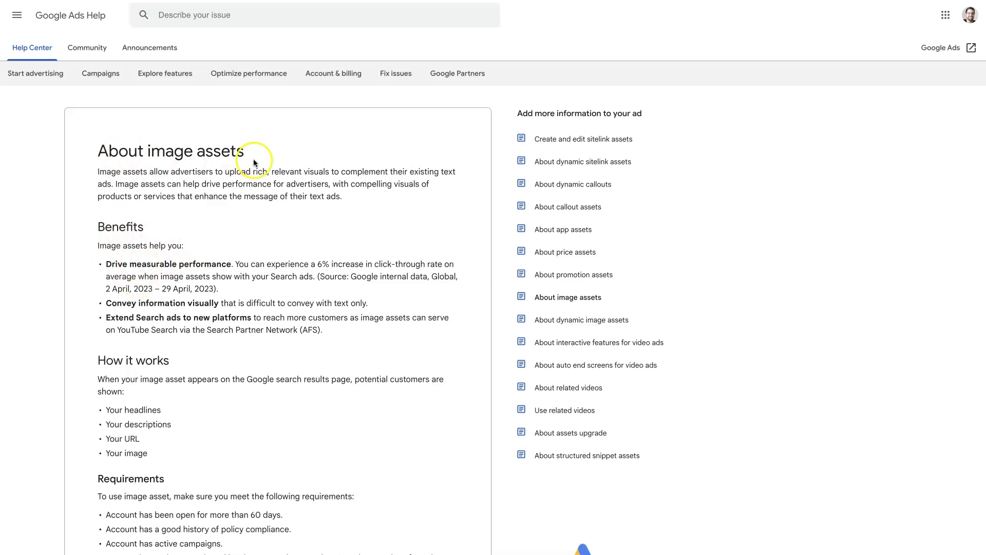
# Scroll the About image assets article down through benefits to the Requirements section.
pyautogui.scroll(-3, 165, 269)
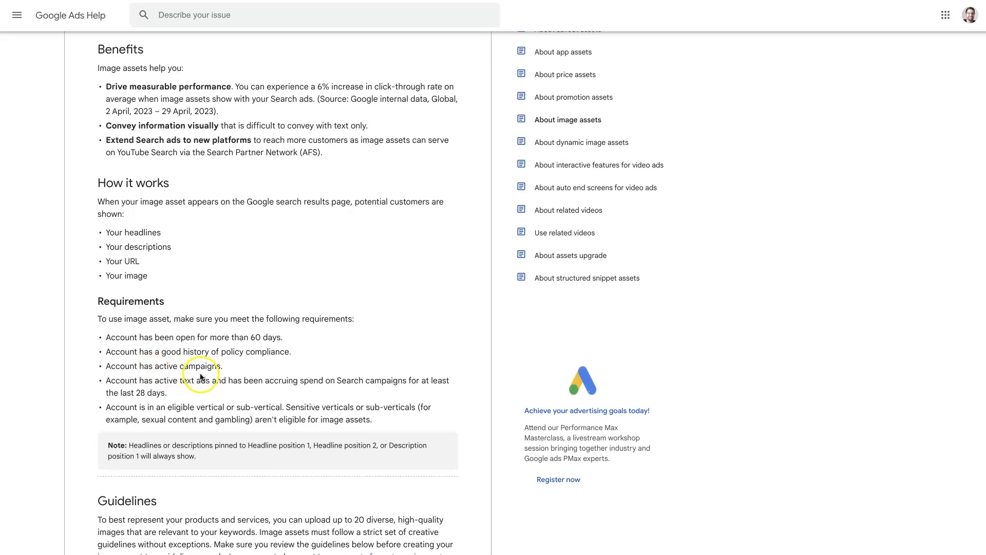
pyautogui.scroll(-1, 169, 390)
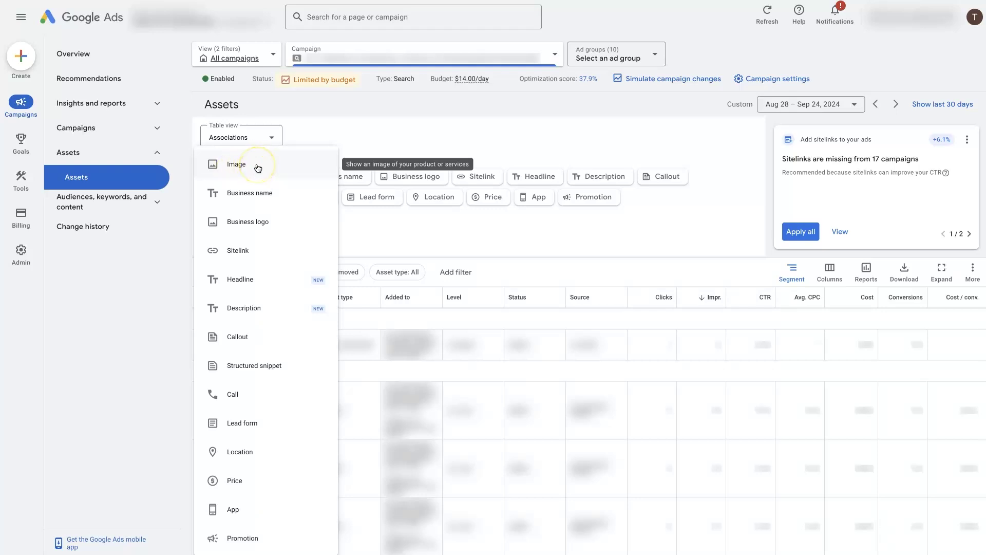
# Filter the Assets table to Image, showing each image's clicks, impressions and cost.
pyautogui.click(258, 168)
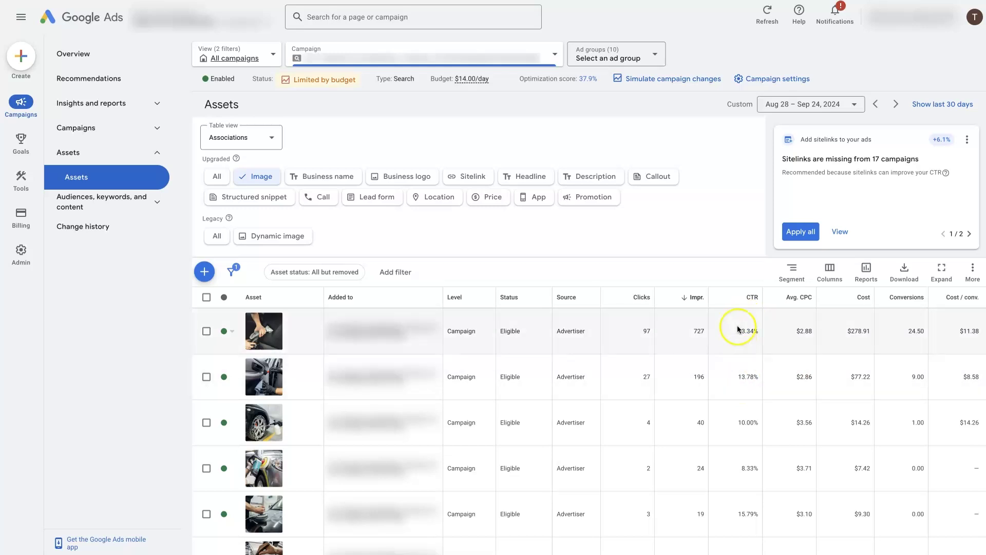
pyautogui.click(748, 386)
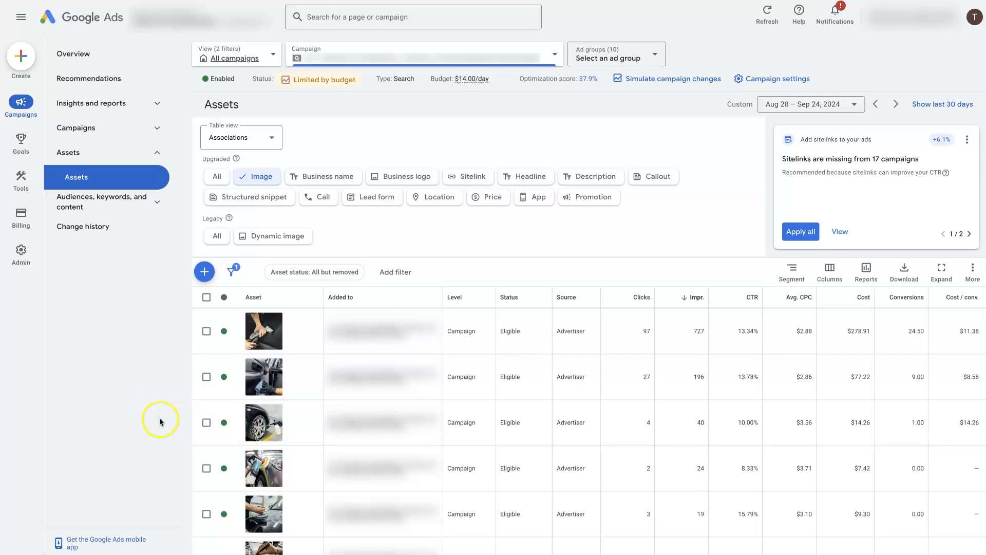
pyautogui.click(224, 423)
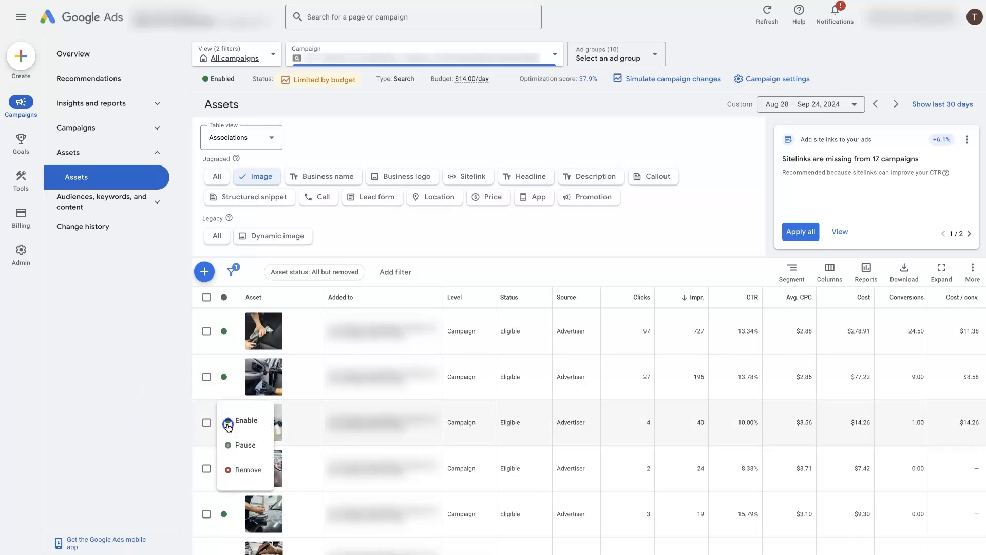
pyautogui.click(128, 415)
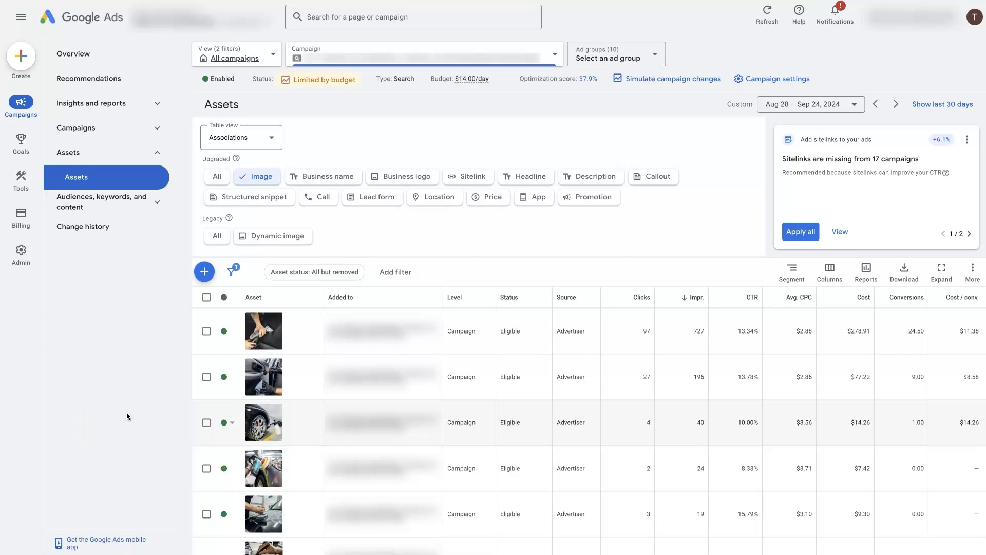
pyautogui.click(645, 331)
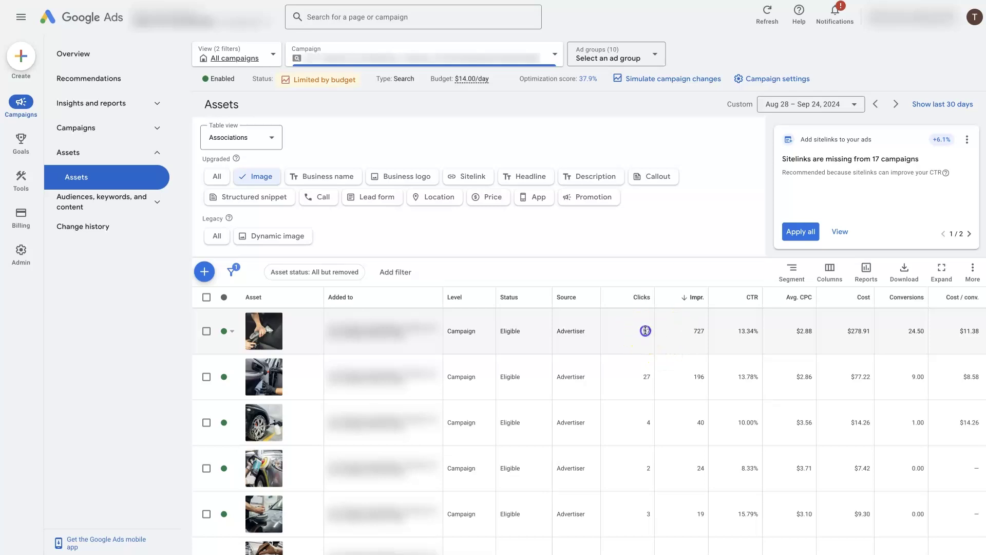
pyautogui.click(683, 339)
pyautogui.click(961, 331)
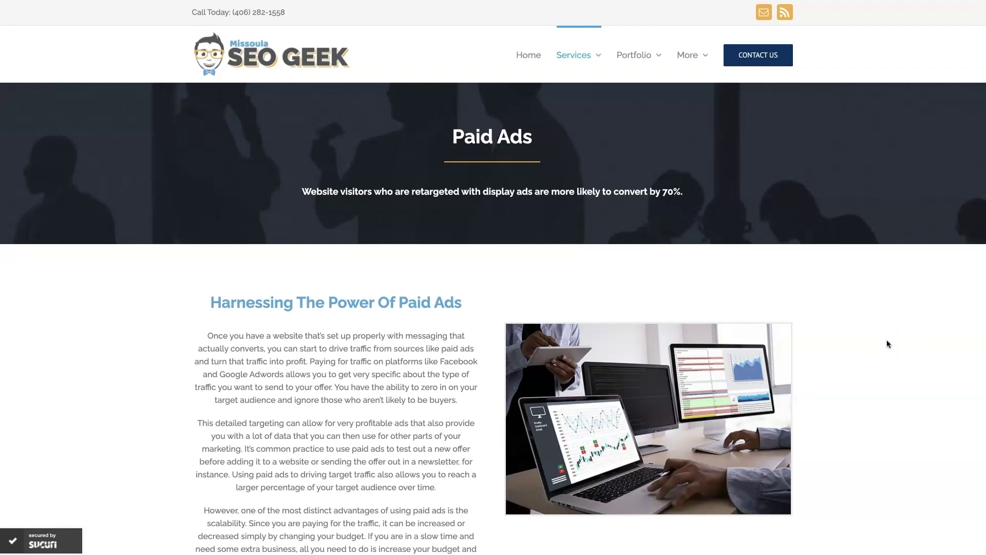
pyautogui.scroll(-15, 873, 380)
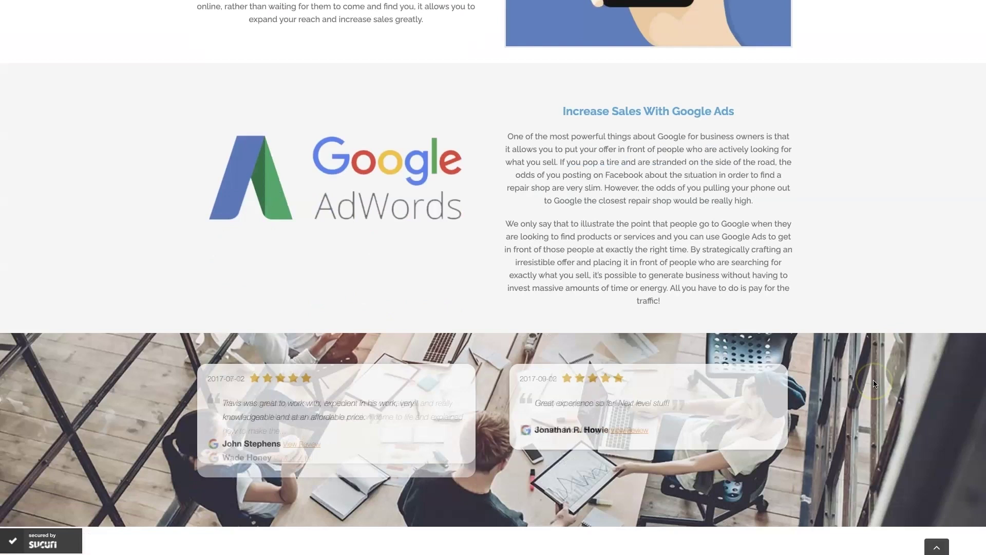
pyautogui.scroll(-1, 873, 383)
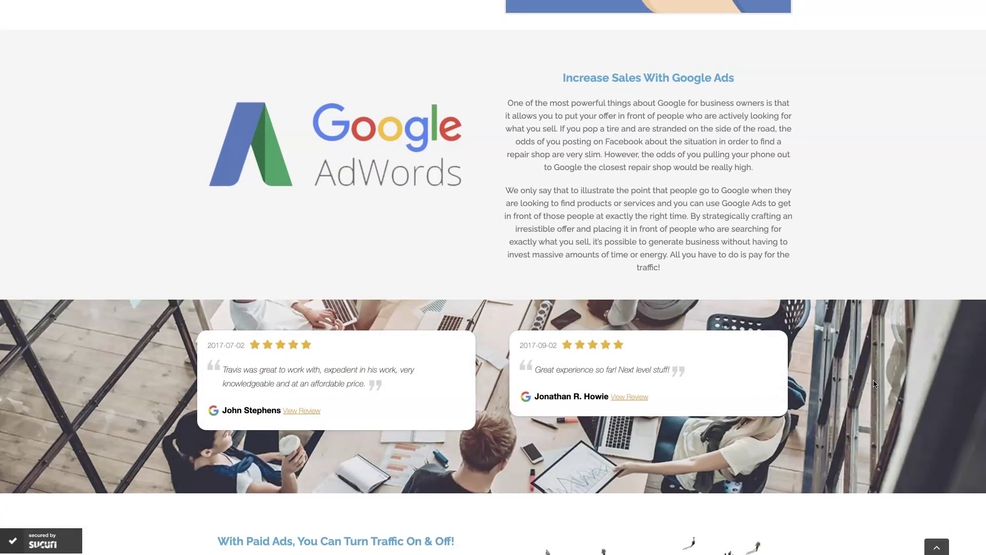
pyautogui.scroll(1, 874, 384)
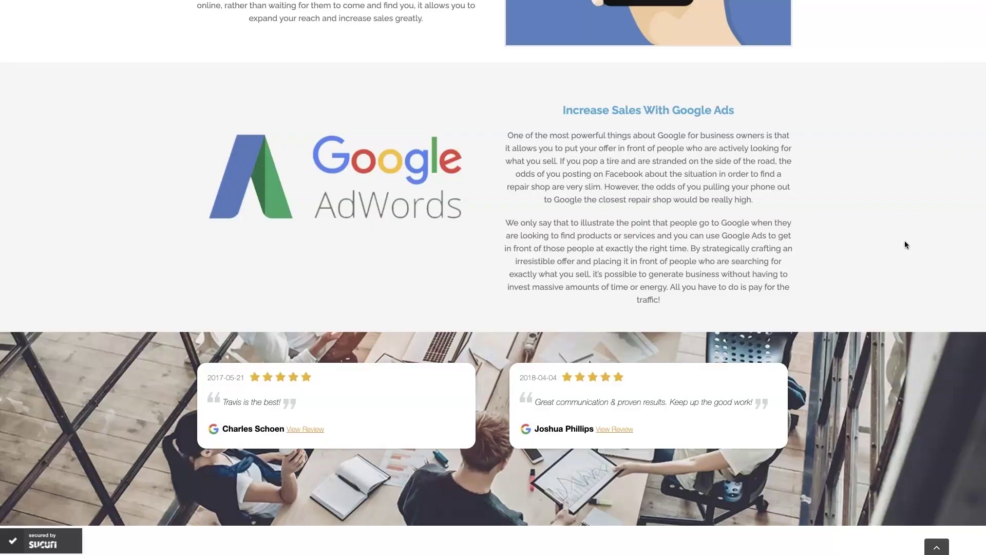
pyautogui.press('Home')
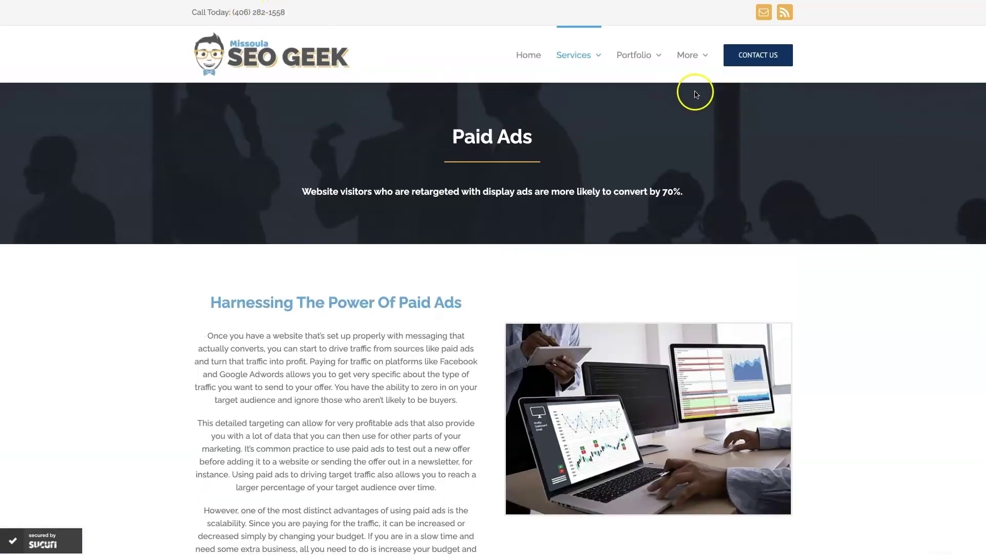